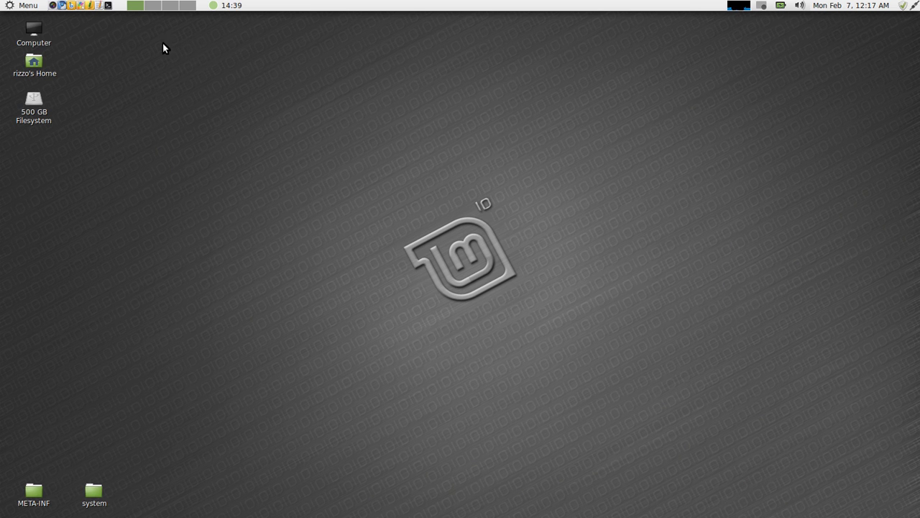
- Open Banshee Media Player and delete the existing Incredible playlist from the Music library
left_click(72, 5)
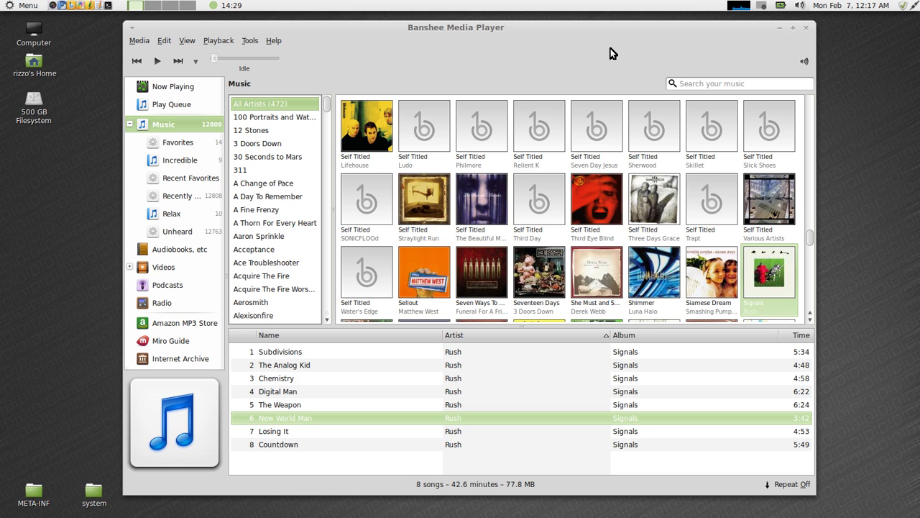
right_click(187, 159)
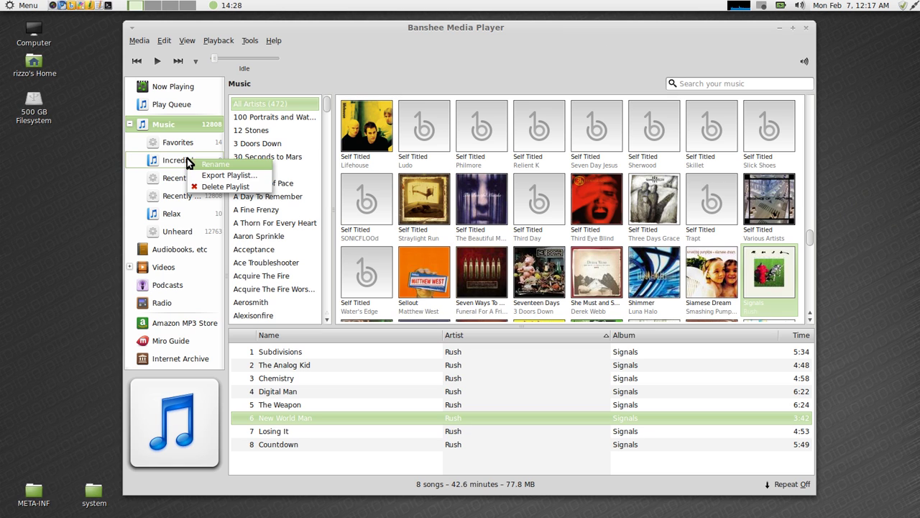
left_click(210, 186)
left_click(569, 310)
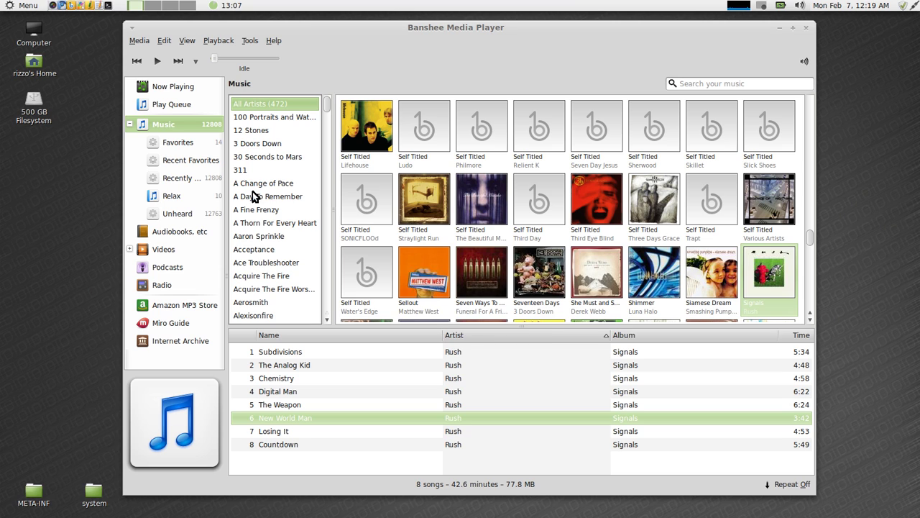
- Create a new playlist in the Music library and name it Incredible
right_click(172, 123)
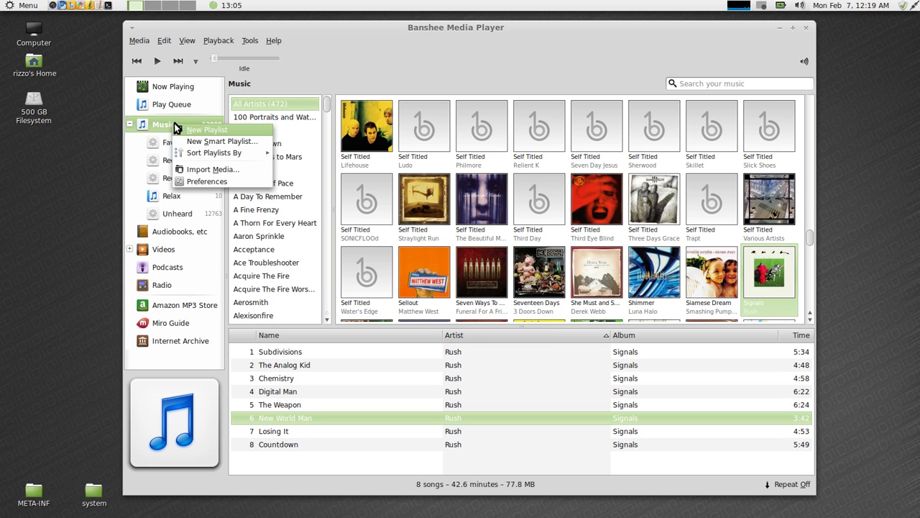
left_click(137, 129)
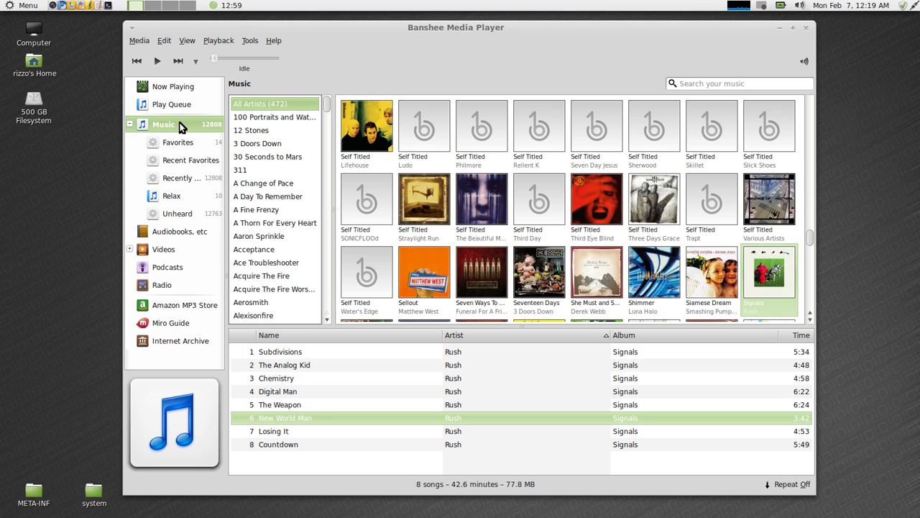
right_click(180, 127)
left_click(204, 127)
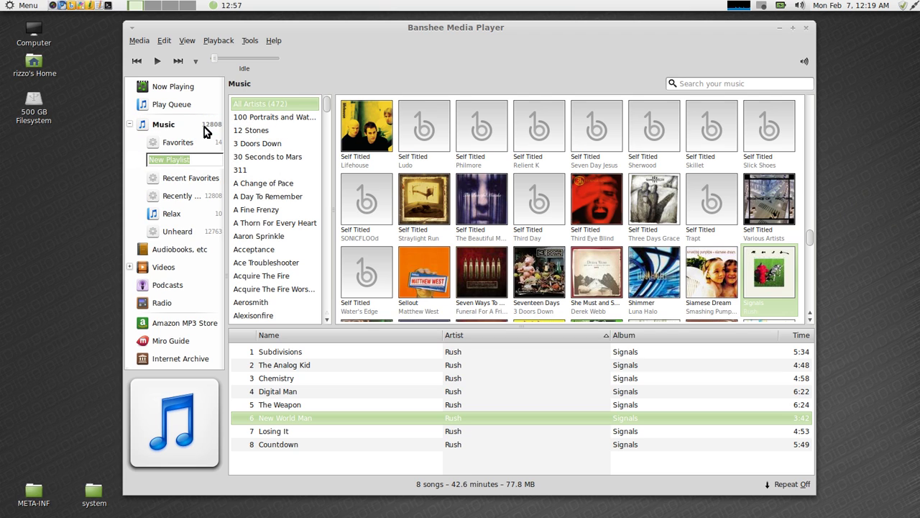
type("Incredible")
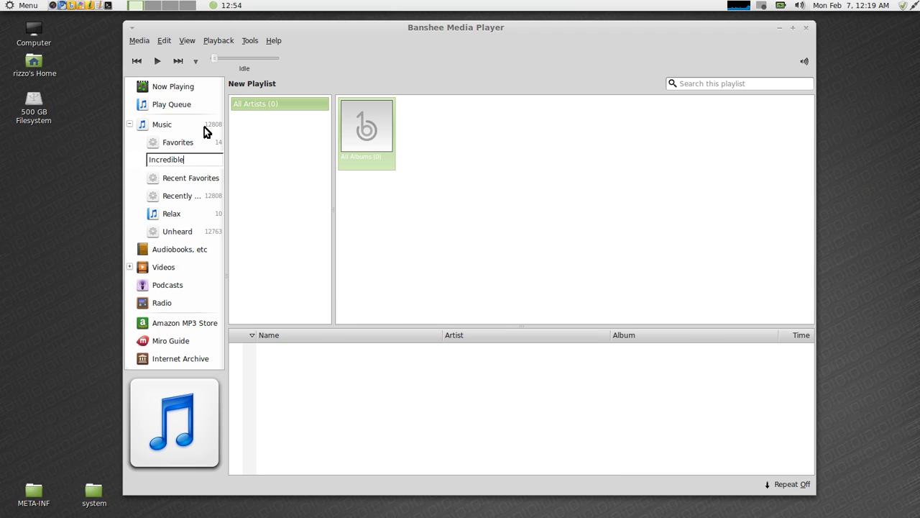
key("Return")
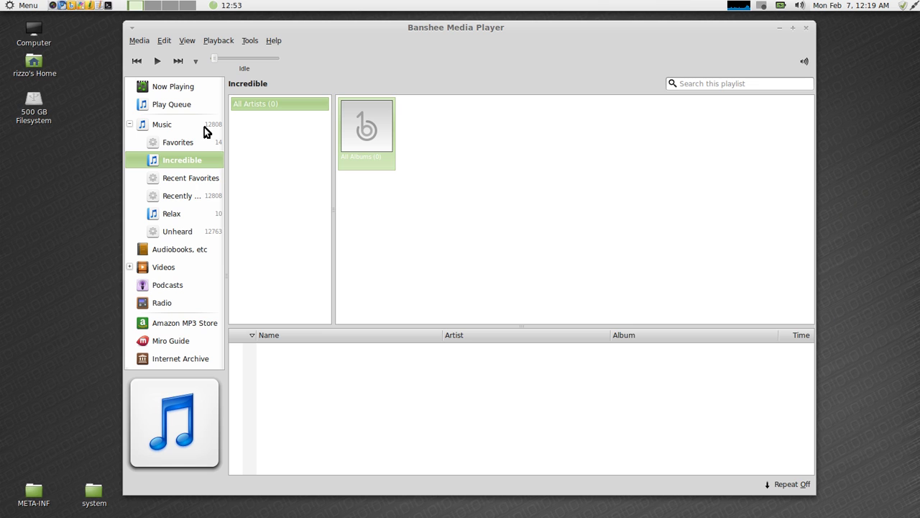
- Search the Music library for "Rush" and narrow the results to the artist Rush
left_click(184, 129)
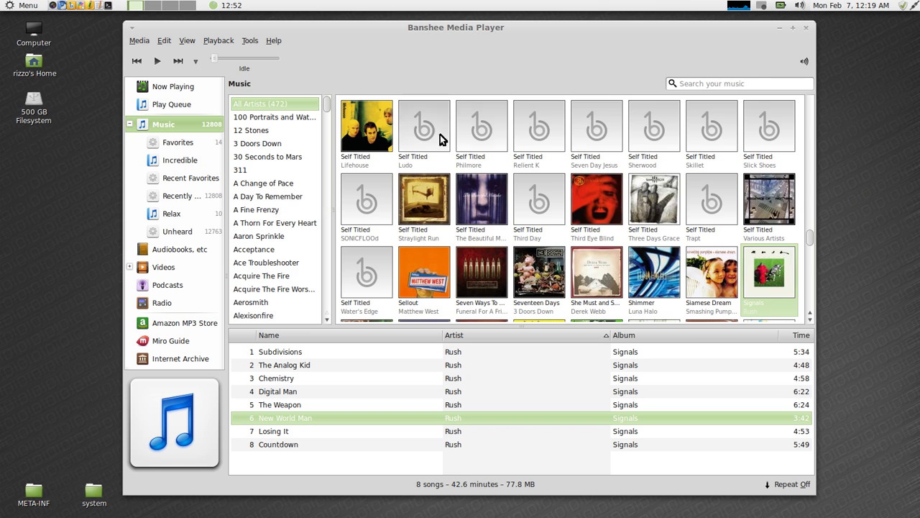
left_click(760, 83)
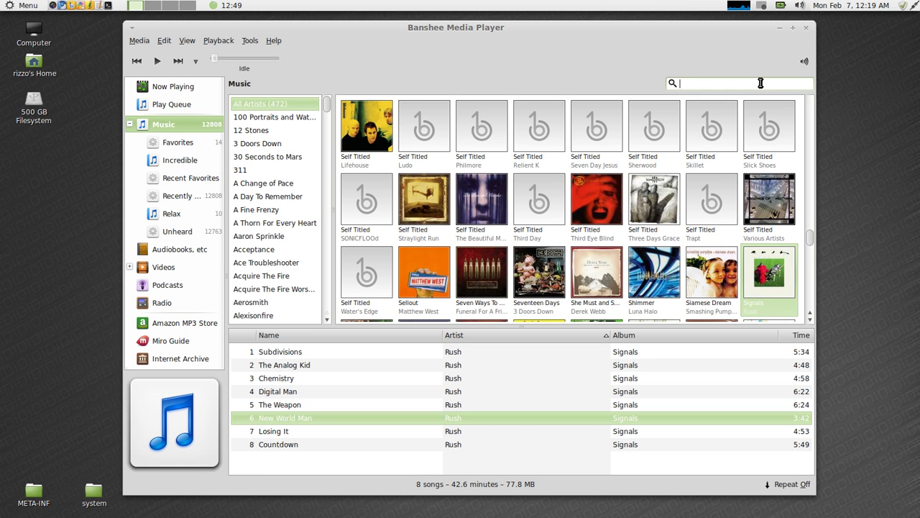
type("Rush")
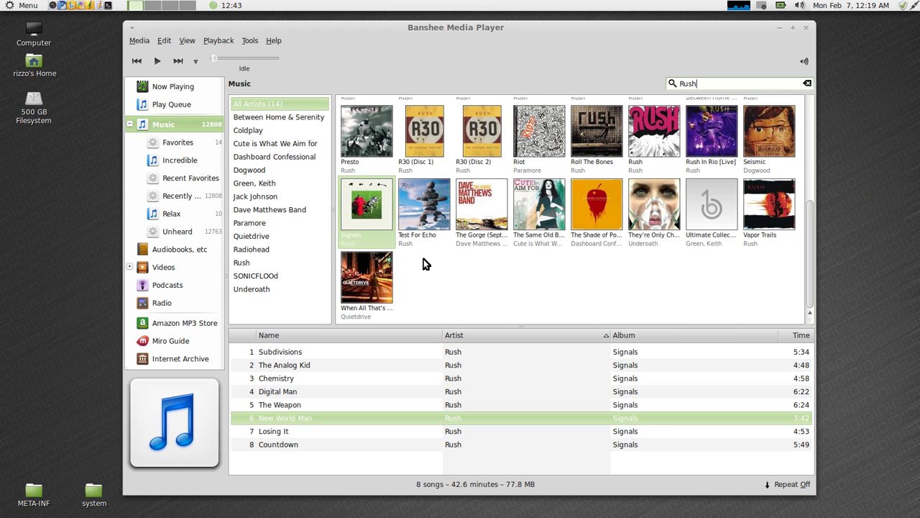
left_click(275, 263)
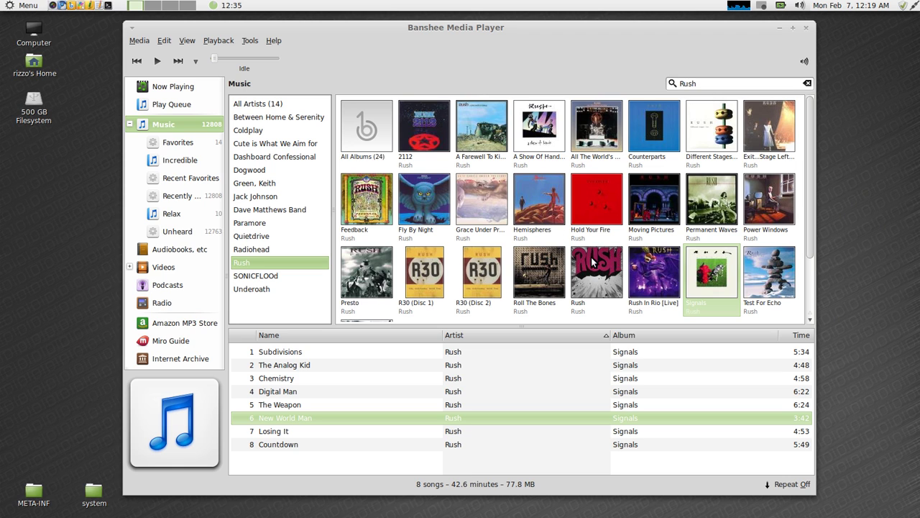
- Add La Villa Strangiato from the Hemispheres album to the Incredible playlist
left_click(553, 197)
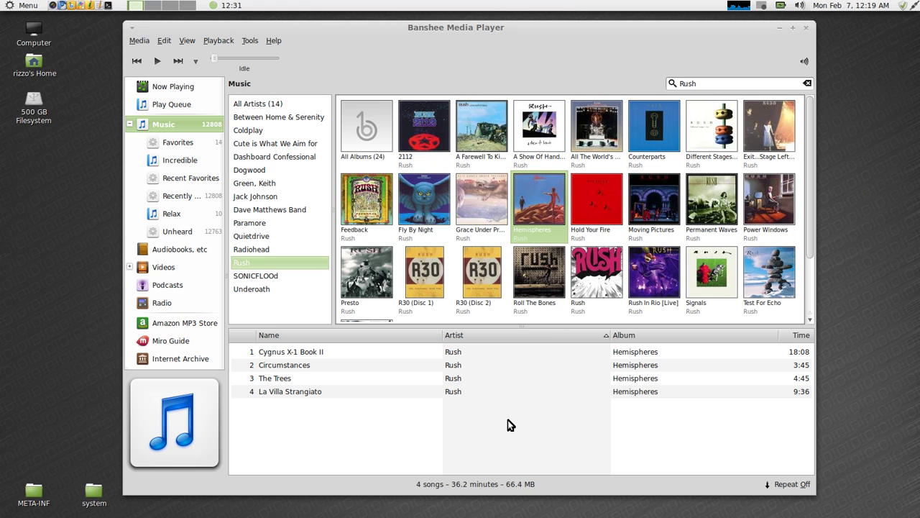
left_click(287, 391)
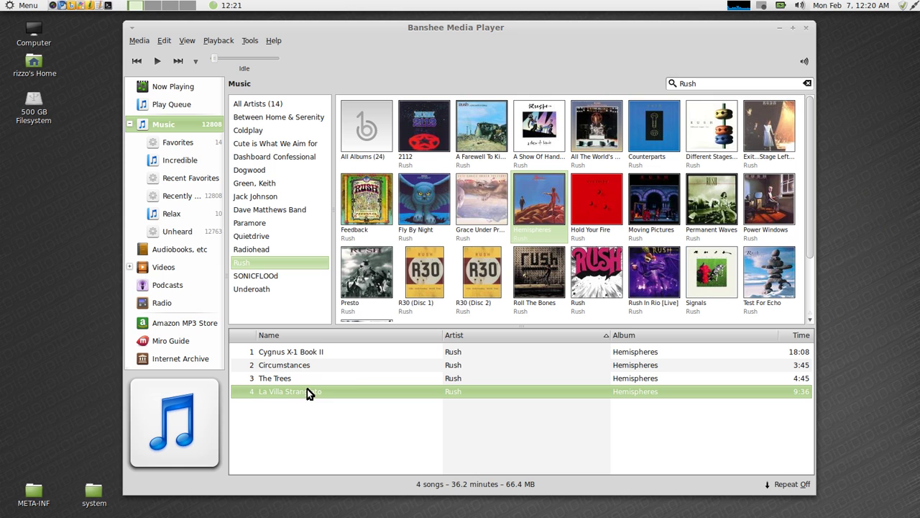
right_click(307, 389)
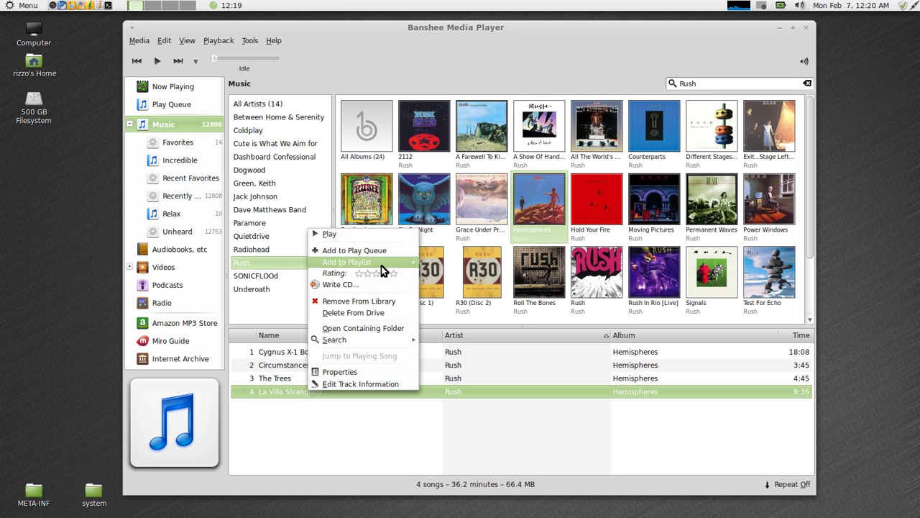
mouse_move(385, 263)
left_click(446, 279)
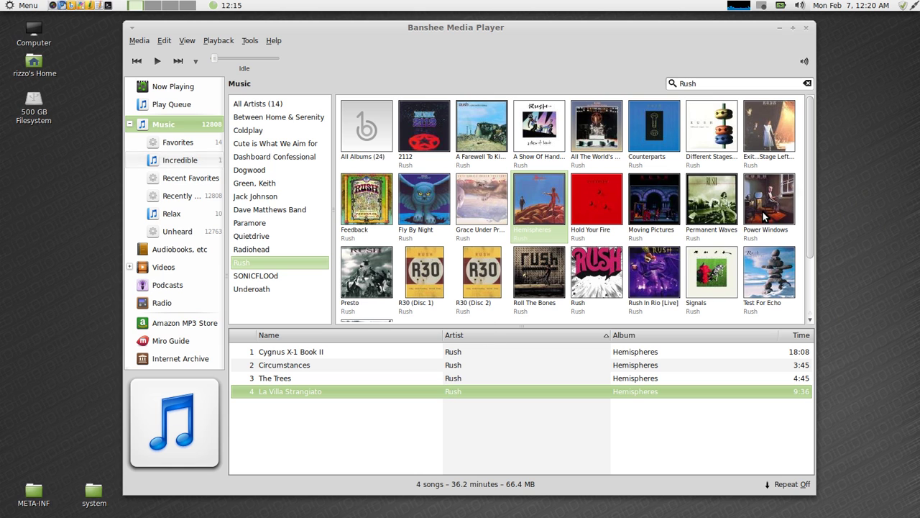
- Add The Spirit Of Radio, Freewill and Different Strings from the Permanent Waves album to the Incredible playlist
left_click(725, 207)
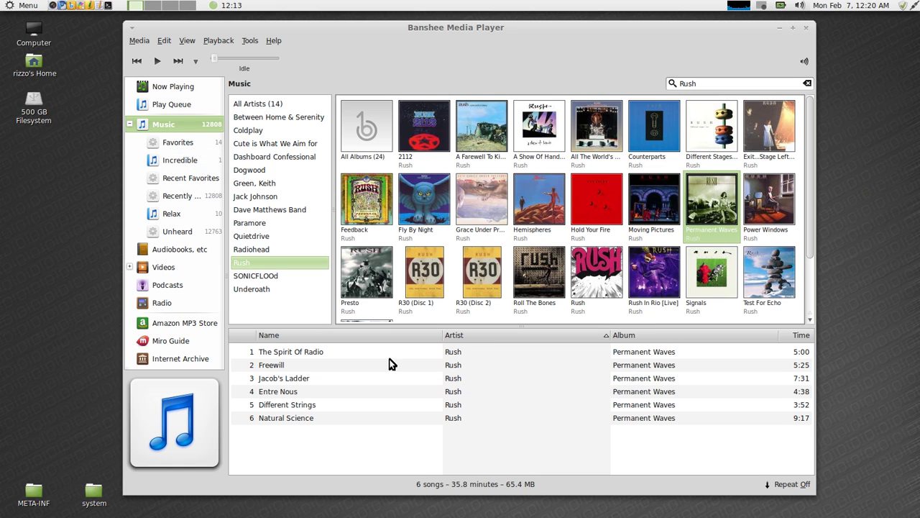
right_click(357, 354)
mouse_move(442, 383)
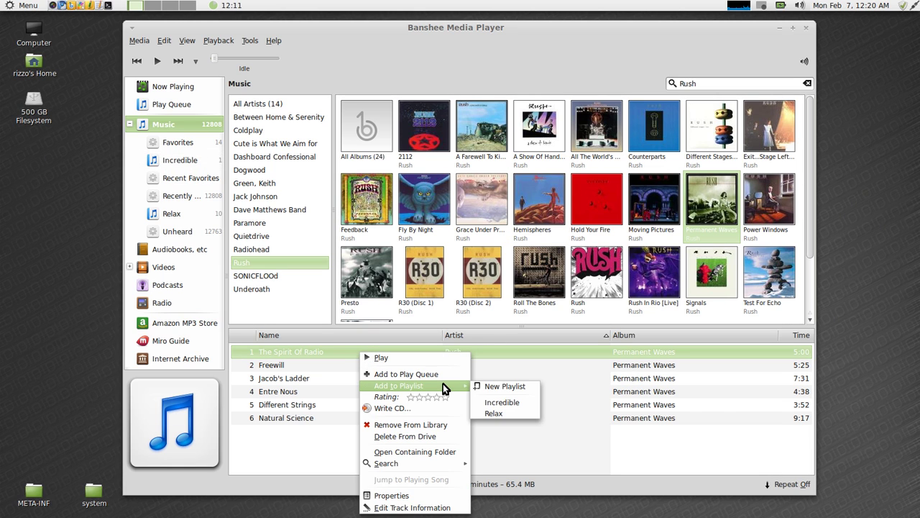
left_click(494, 398)
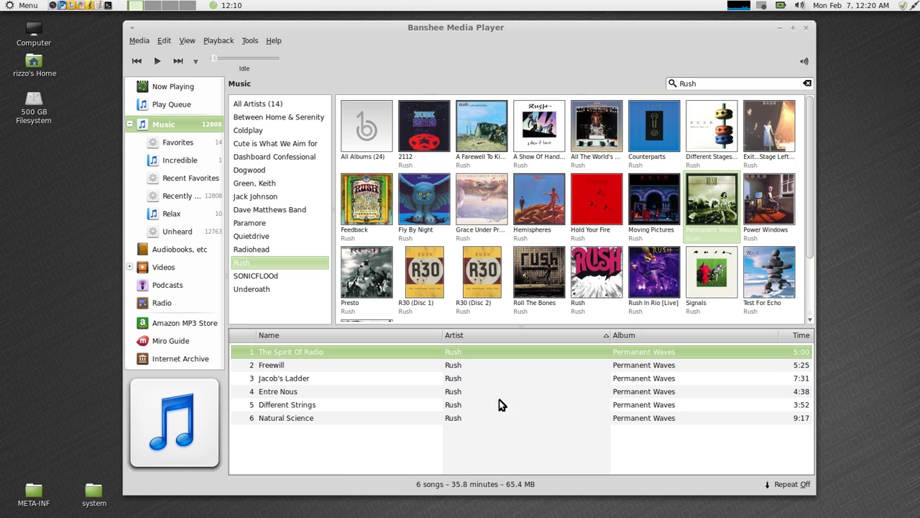
left_click(263, 367)
right_click(267, 366)
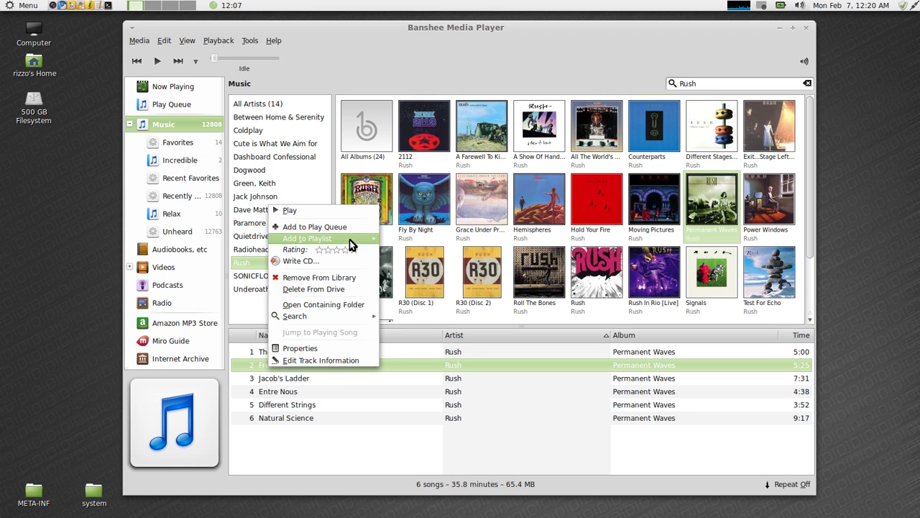
mouse_move(349, 239)
left_click(401, 256)
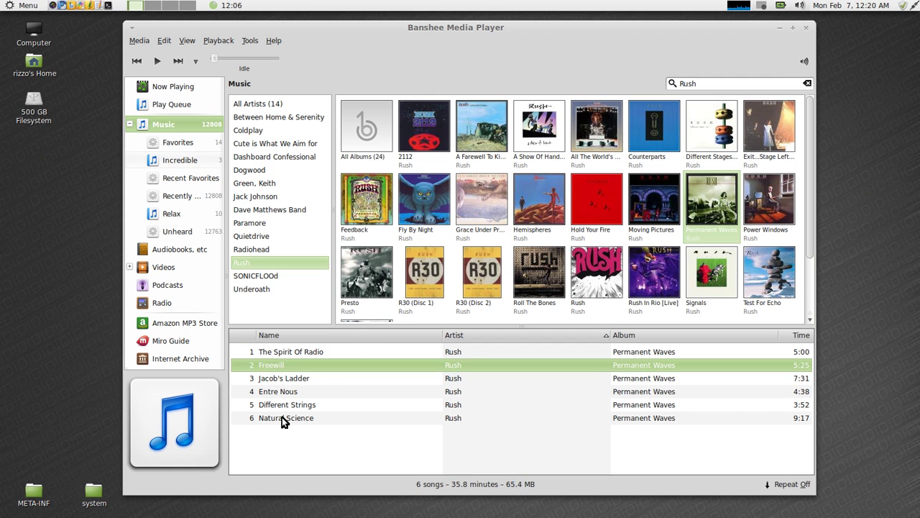
right_click(318, 406)
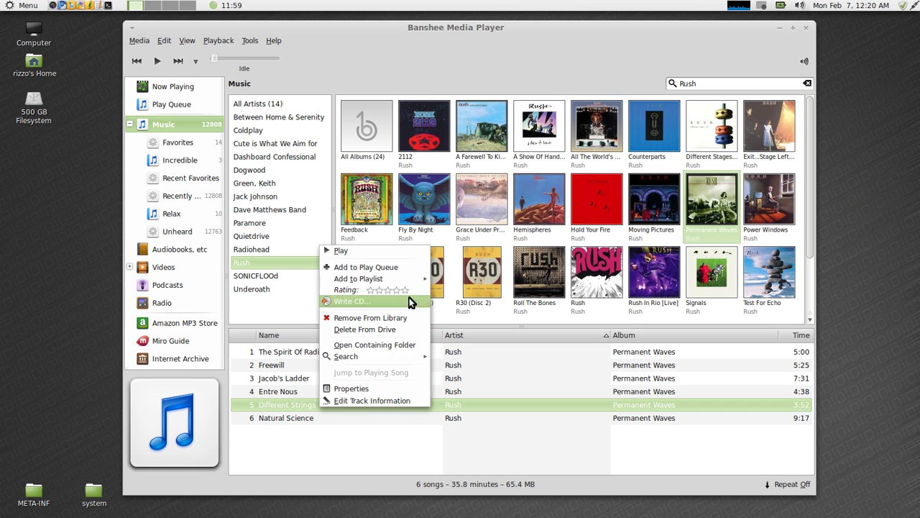
mouse_move(406, 281)
left_click(457, 297)
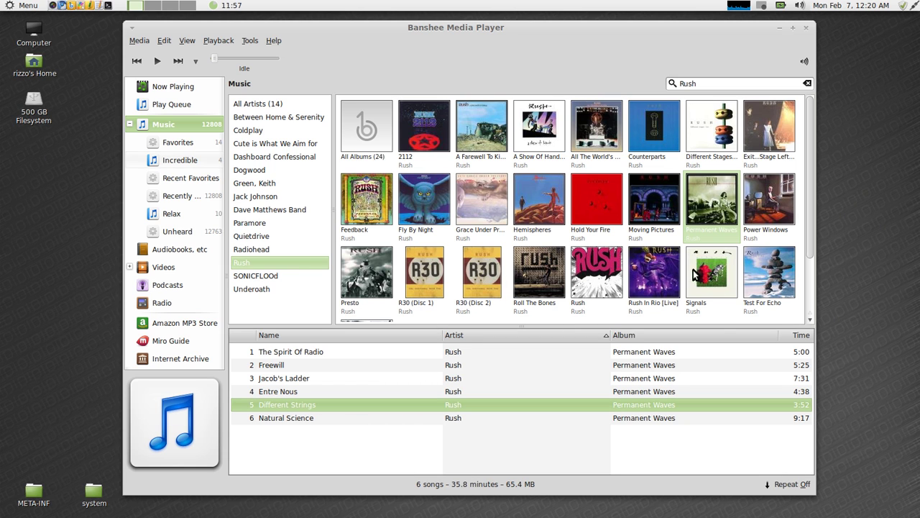
- Add Subdivisions, The Analog Kid and Digital Man from the Signals album to the Incredible playlist
left_click(730, 279)
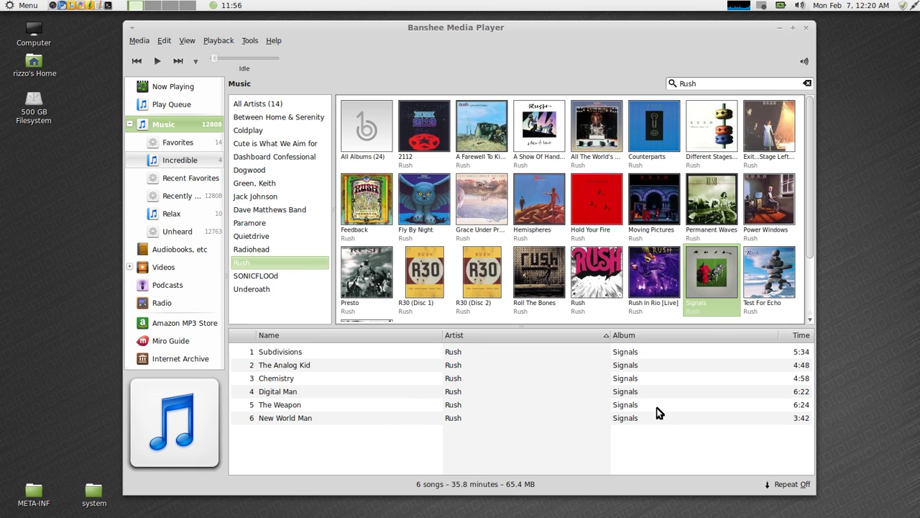
right_click(319, 353)
mouse_move(403, 385)
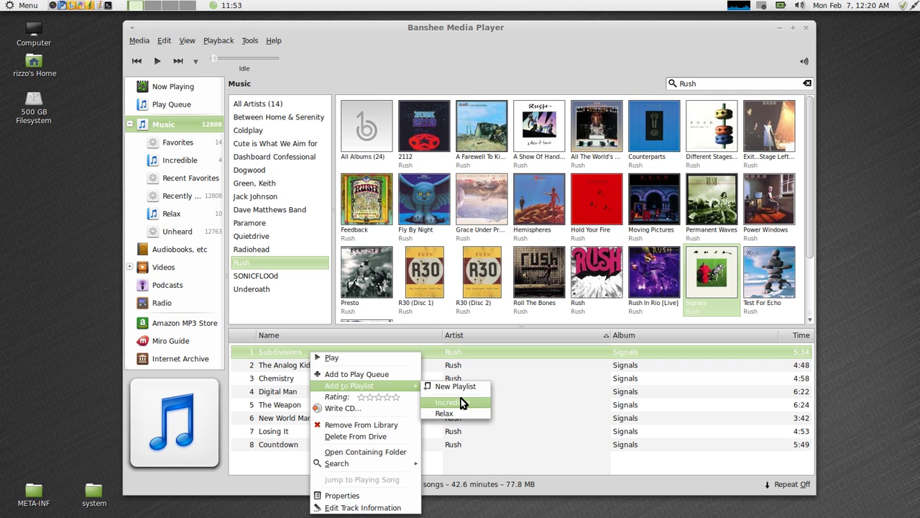
left_click(464, 400)
right_click(305, 368)
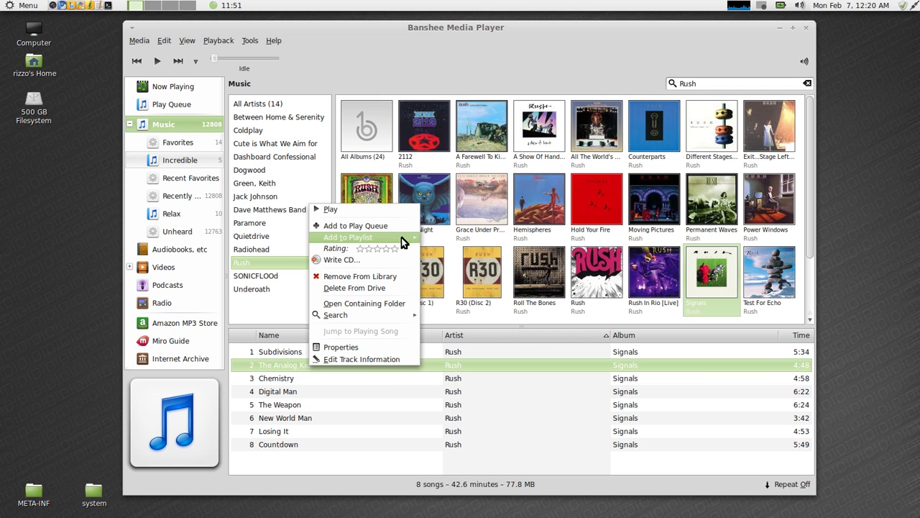
mouse_move(401, 237)
left_click(438, 252)
right_click(311, 391)
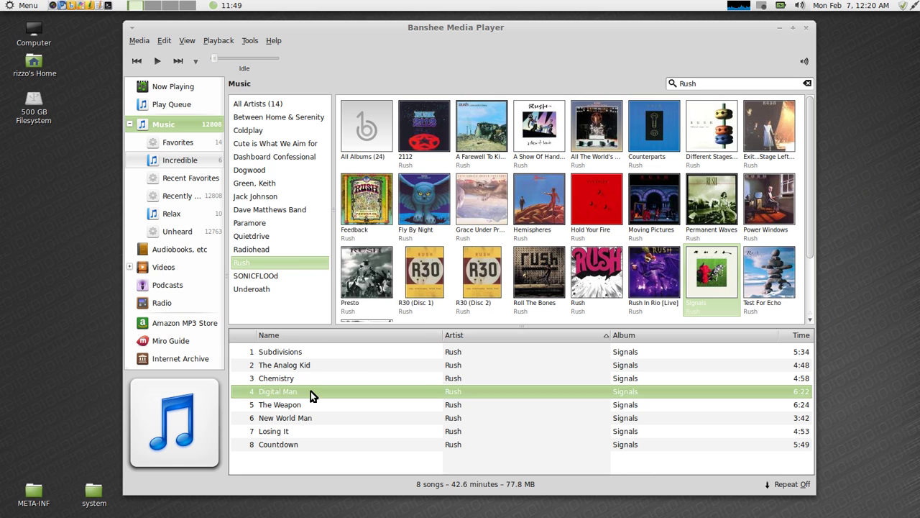
mouse_move(365, 264)
left_click(429, 279)
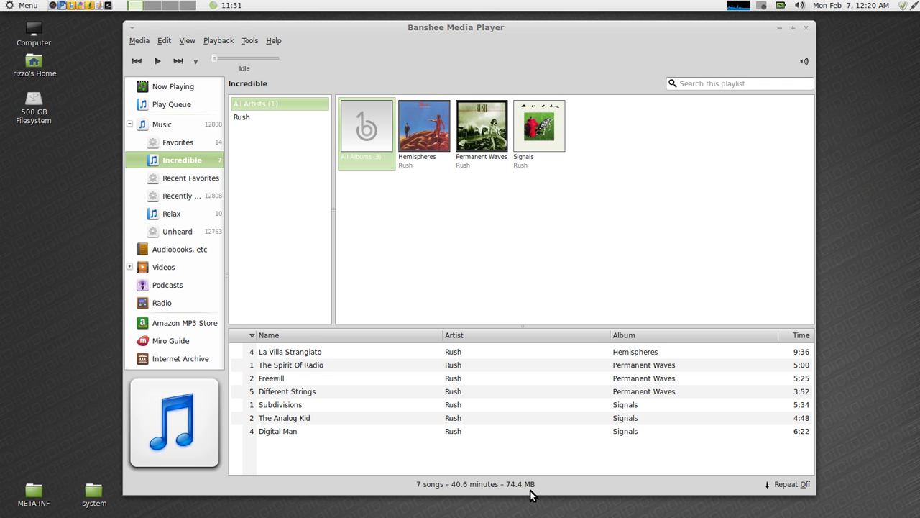
- Return to the Music library and collapse the 6.9 GB Filesystem and 16 GB Filesystem device entries
left_click(178, 123)
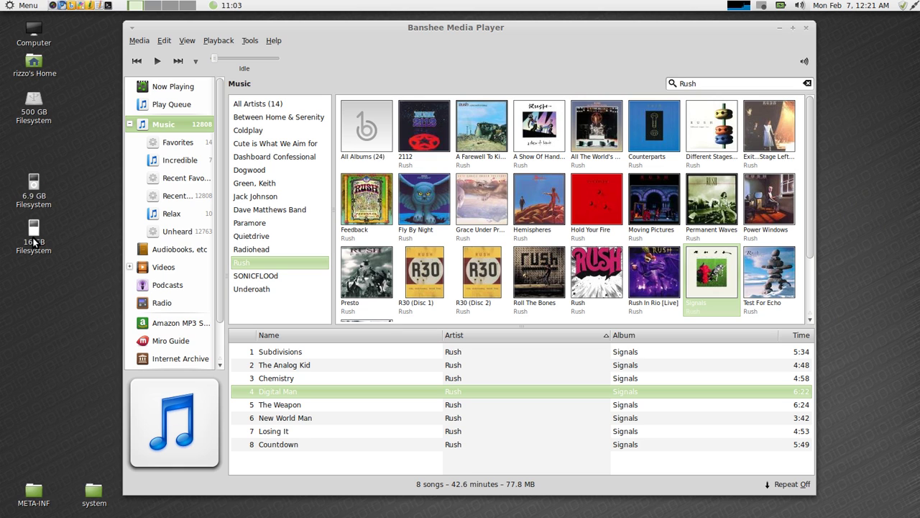
scroll(220, 245, "down", 1)
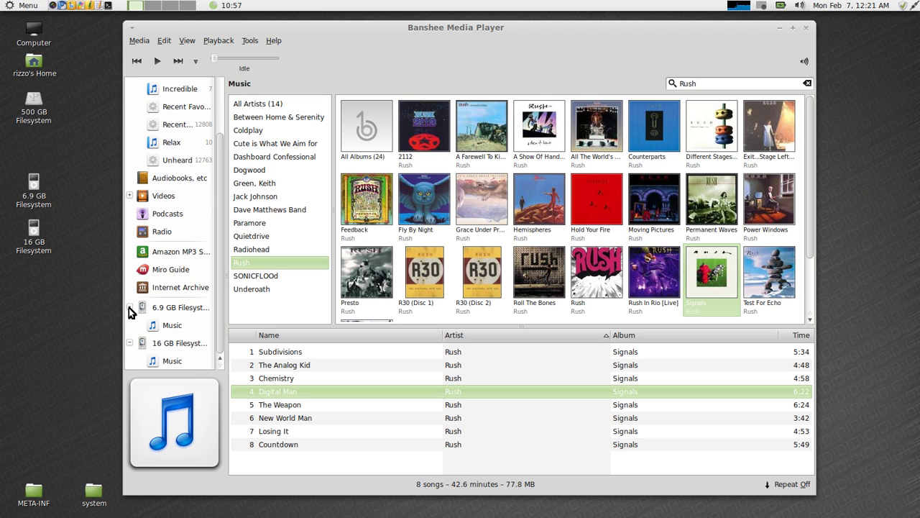
left_click(129, 308)
left_click(130, 343)
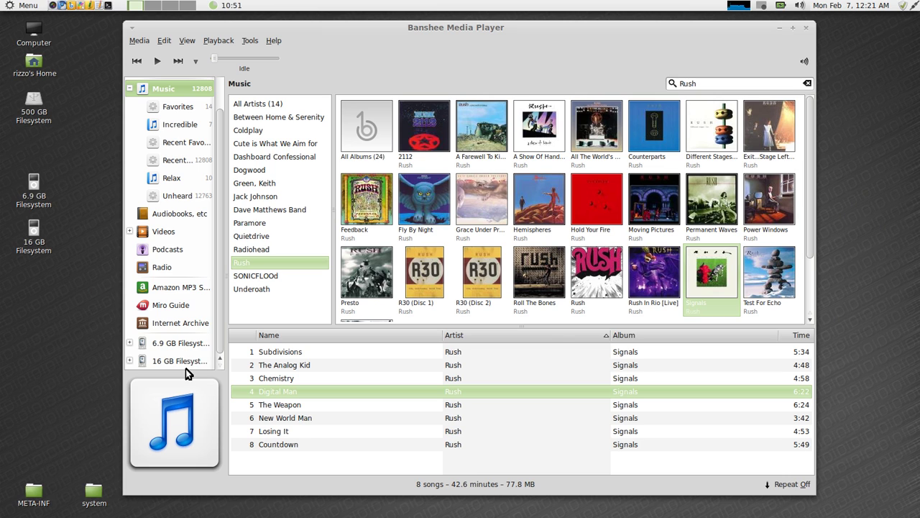
- Set the 16 GB Filesystem device's music to sync from "Incredible" and enable syncing when first plugged in and when the libraries change
left_click(186, 362)
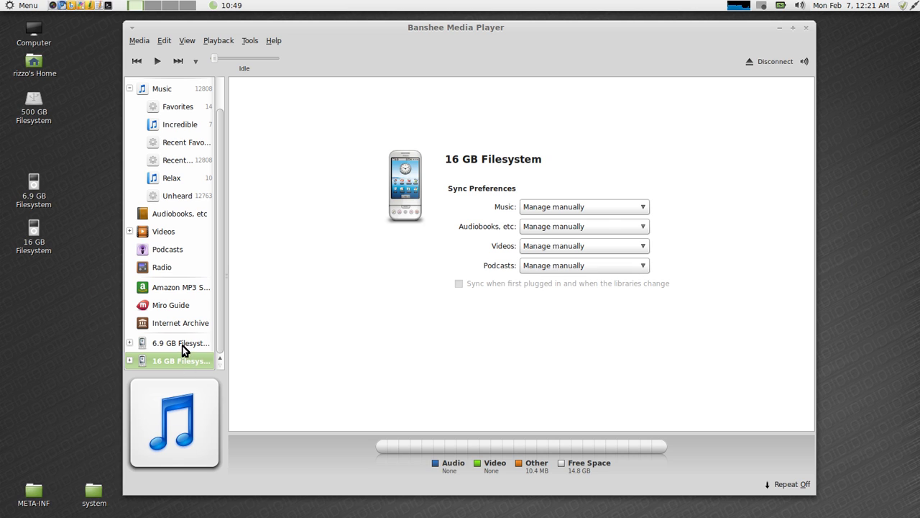
left_click(183, 344)
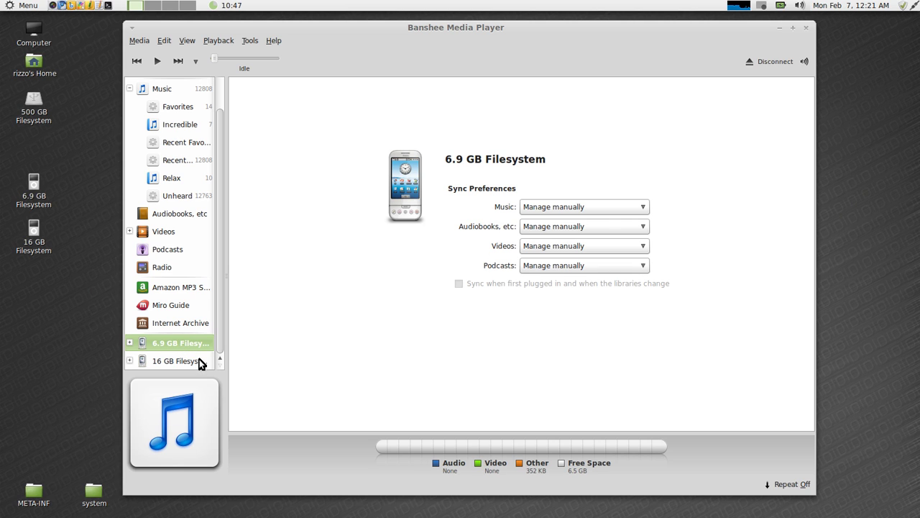
left_click(199, 359)
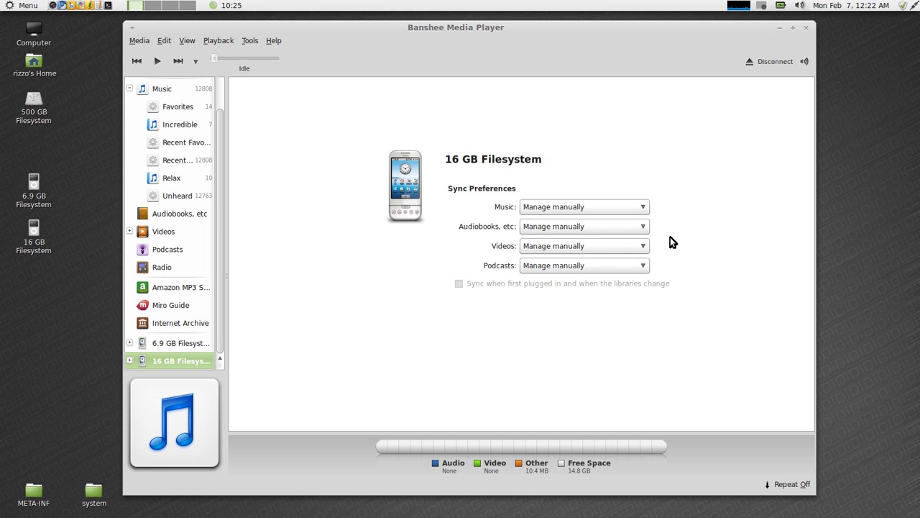
left_click(617, 207)
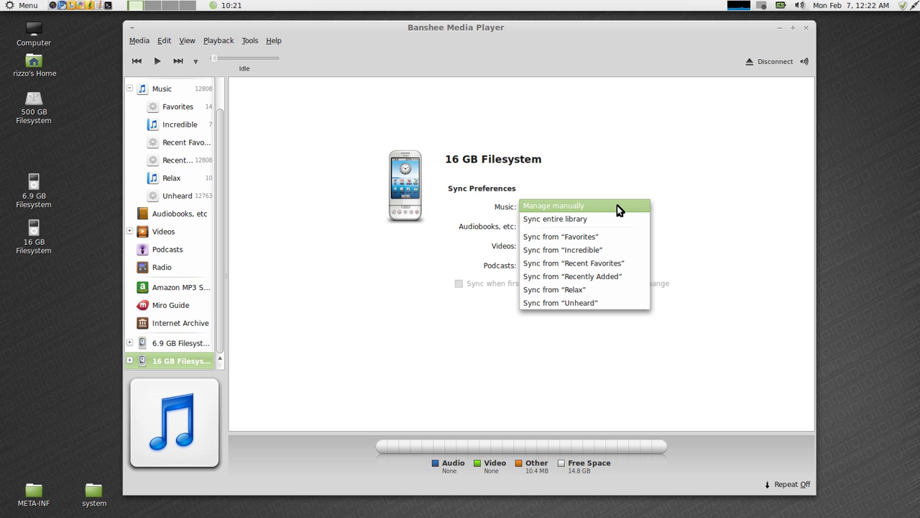
left_click(603, 250)
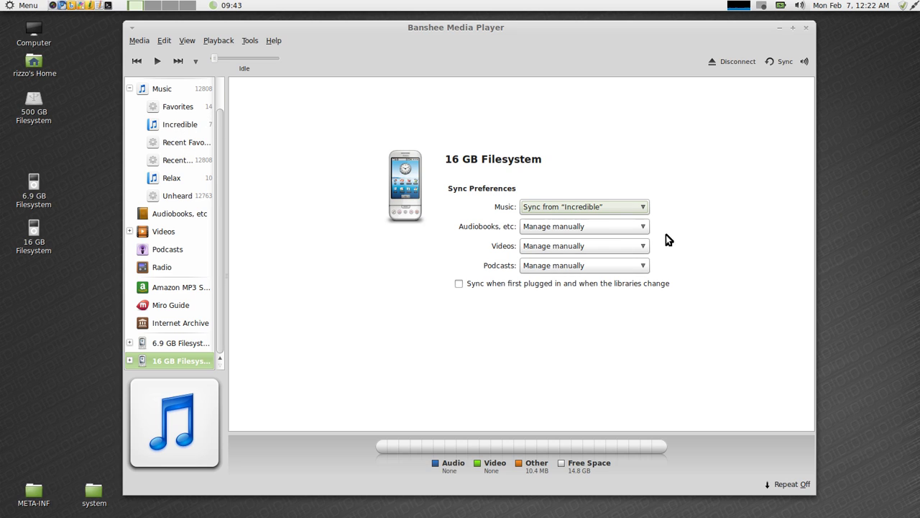
left_click(458, 283)
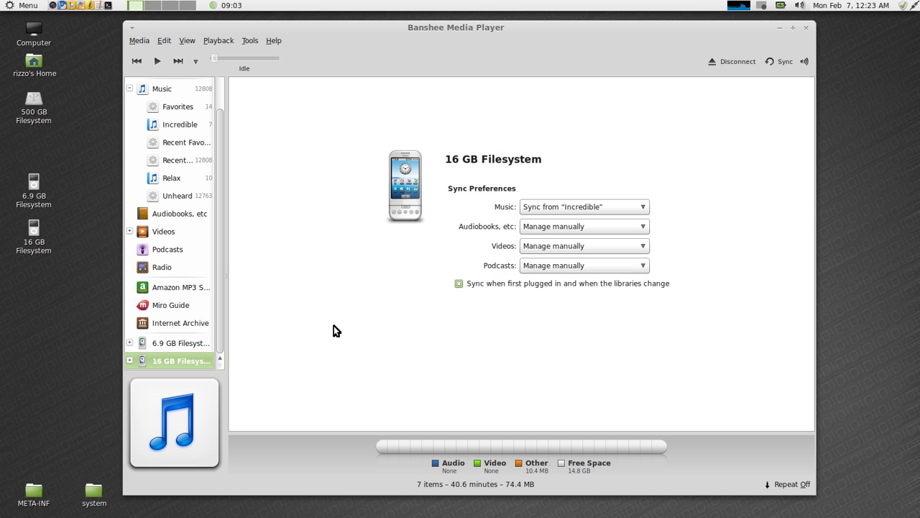
- Clear the media player window off the desktop and eject both the 6.9 GB and 16 GB Filesystem volumes
double_click(488, 31)
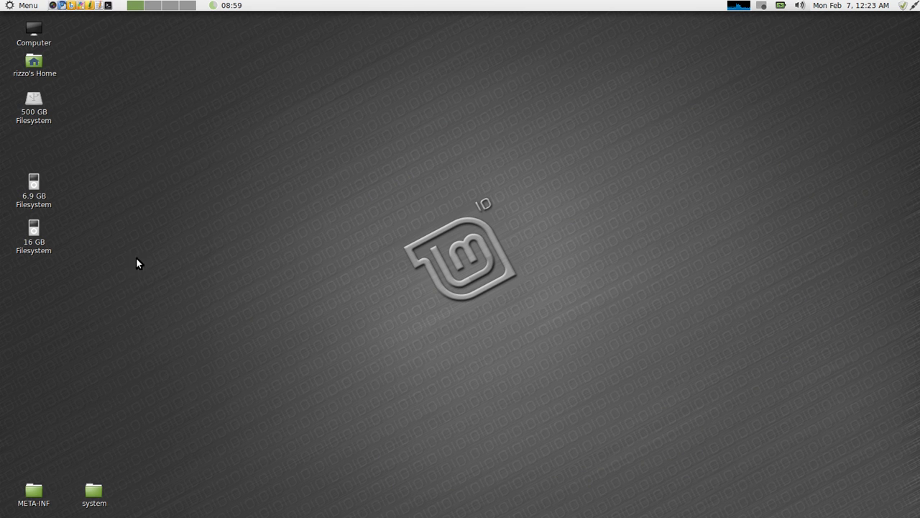
left_click_drag(68, 275, 39, 183)
right_click(39, 201)
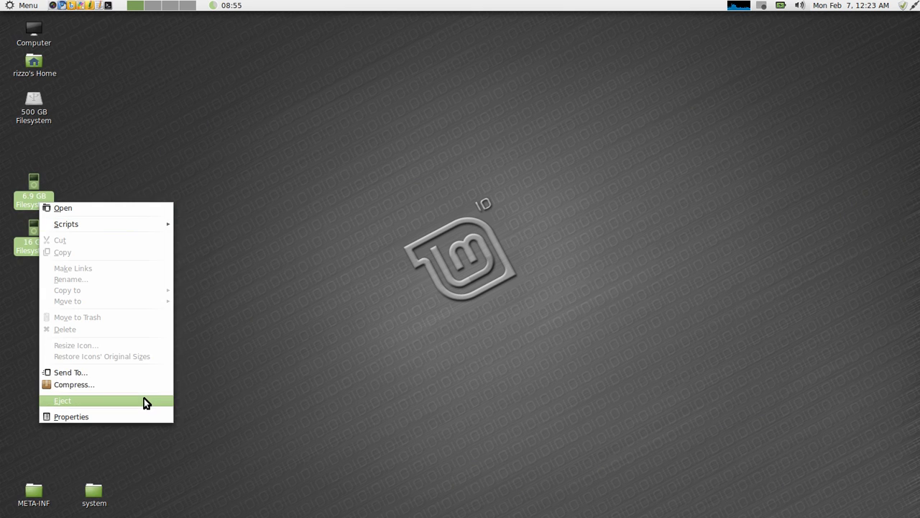
left_click(144, 401)
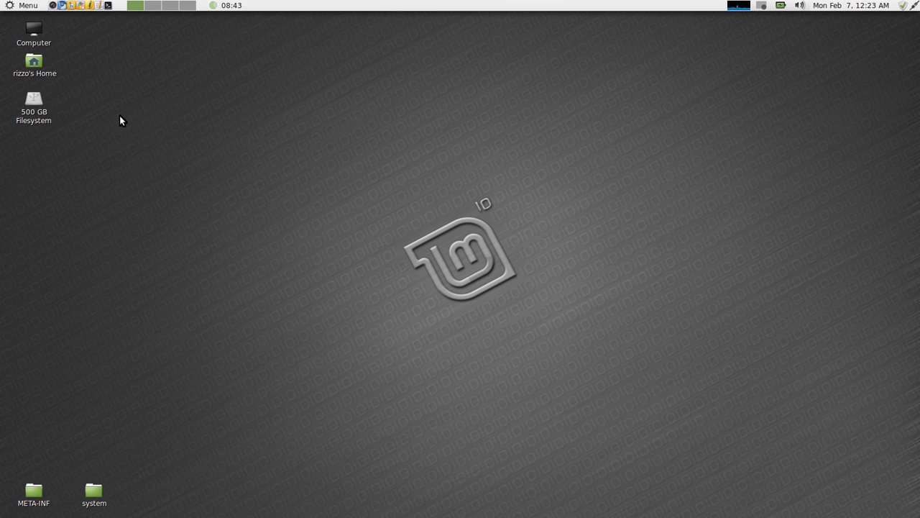
- Open a terminal, change to the sdk/tools directory and launch the Dalvik Debug Monitor with ./ddms
left_click(107, 6)
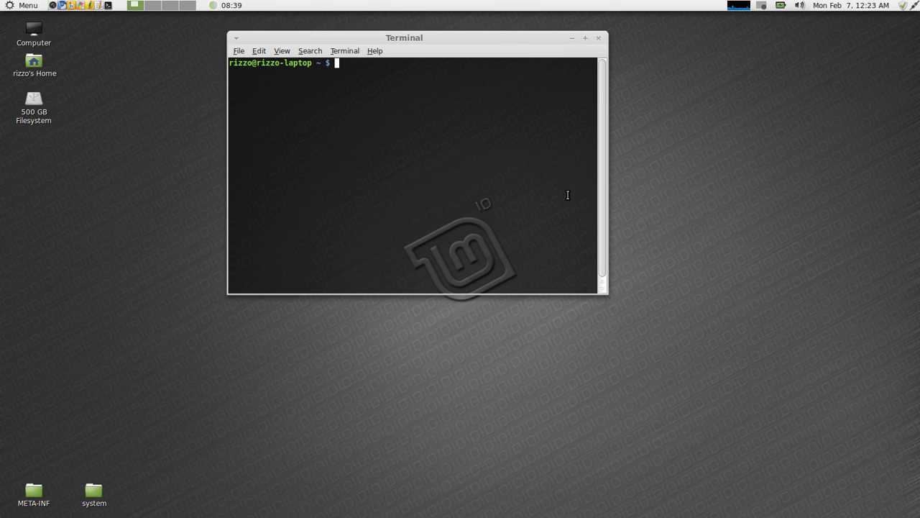
type("cd sdk/tools")
key("Return")
type("./dd")
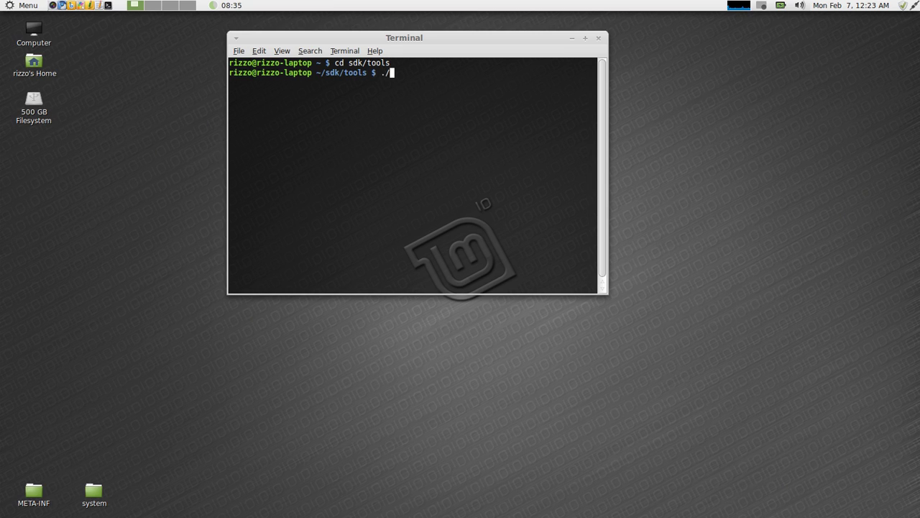
type("ms")
key("Return")
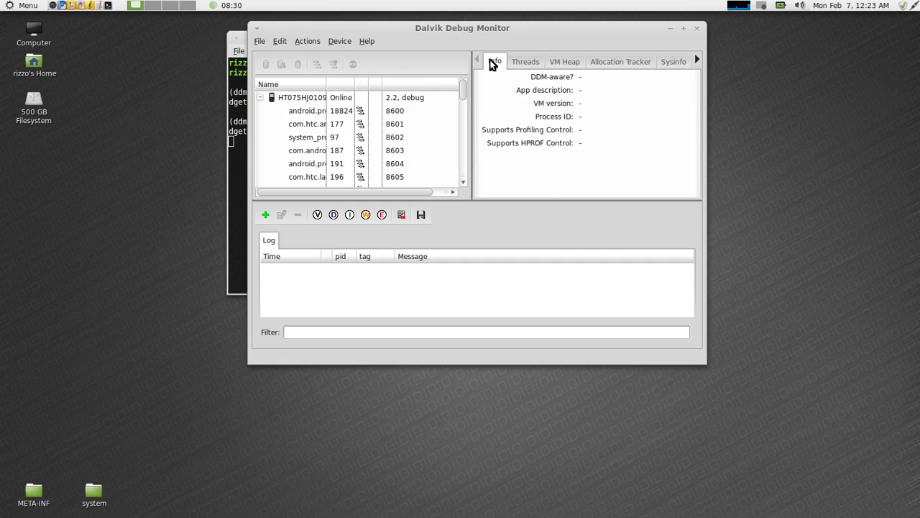
- Open a screen capture of the connected Android device and move its window clear for viewing
left_click_drag(511, 22, 511, 24)
left_click(347, 44)
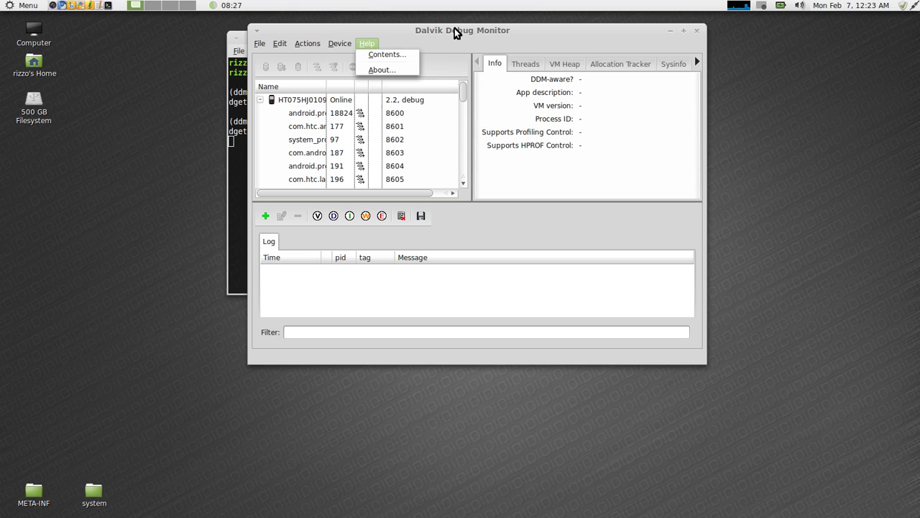
left_click(454, 28)
left_click(304, 99)
left_click(341, 44)
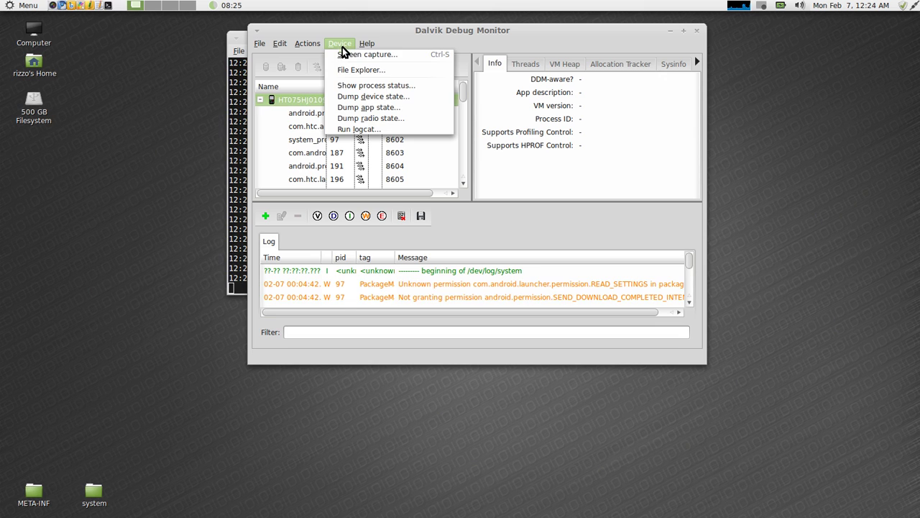
left_click(350, 54)
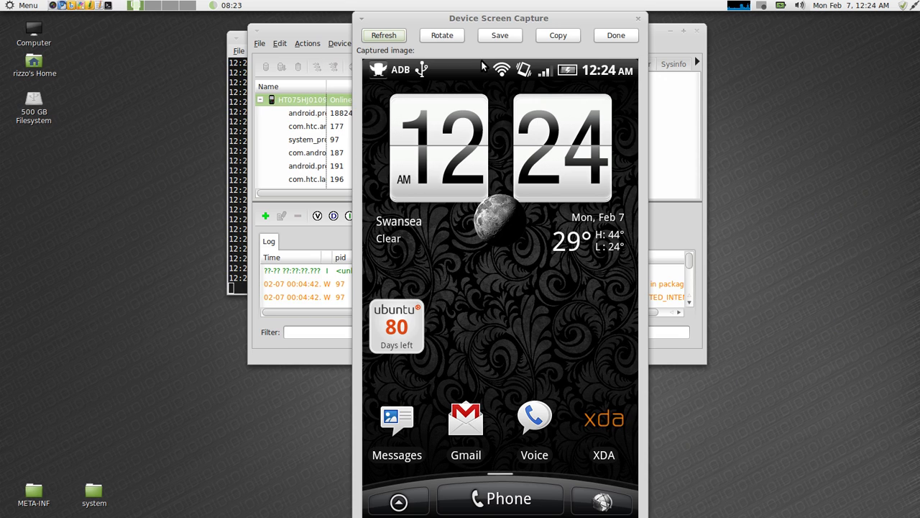
left_click_drag(523, 15, 465, 6)
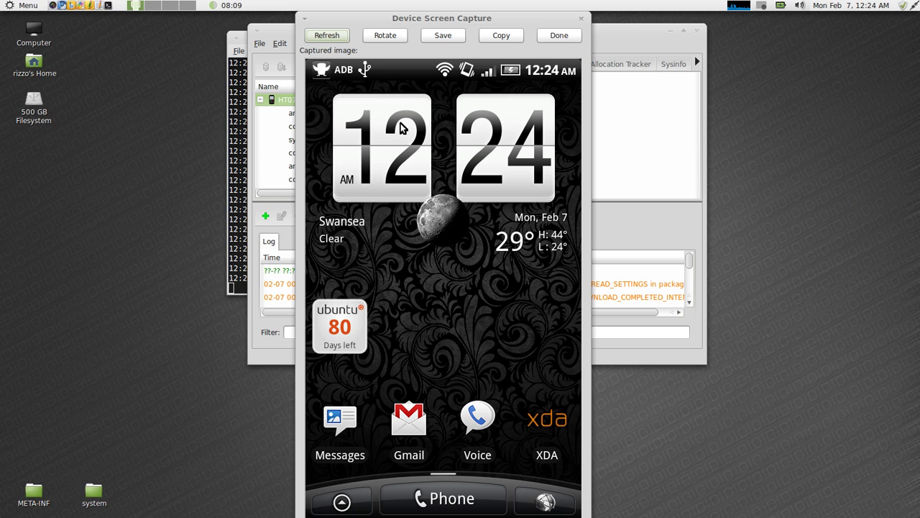
- Refresh the device screen capture repeatedly to check the synced songs, artists and albums on the phone, and close the capture
left_click(321, 34)
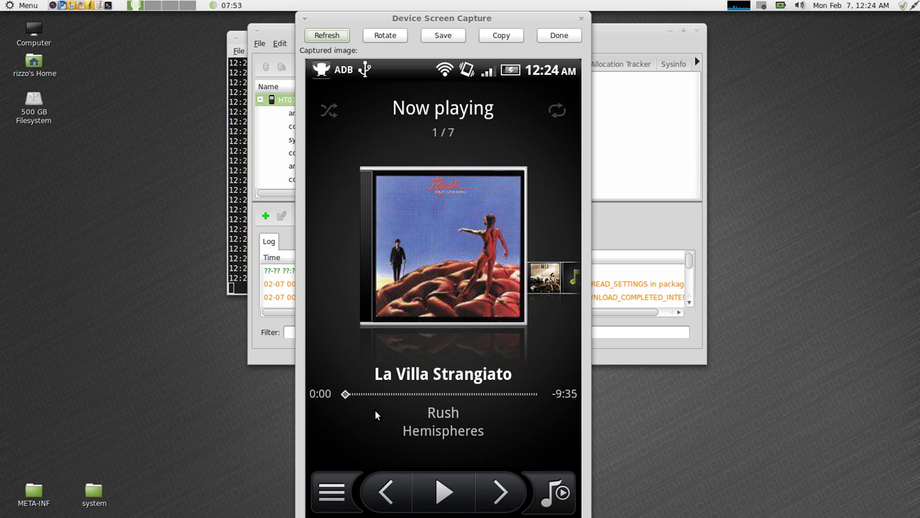
left_click(311, 35)
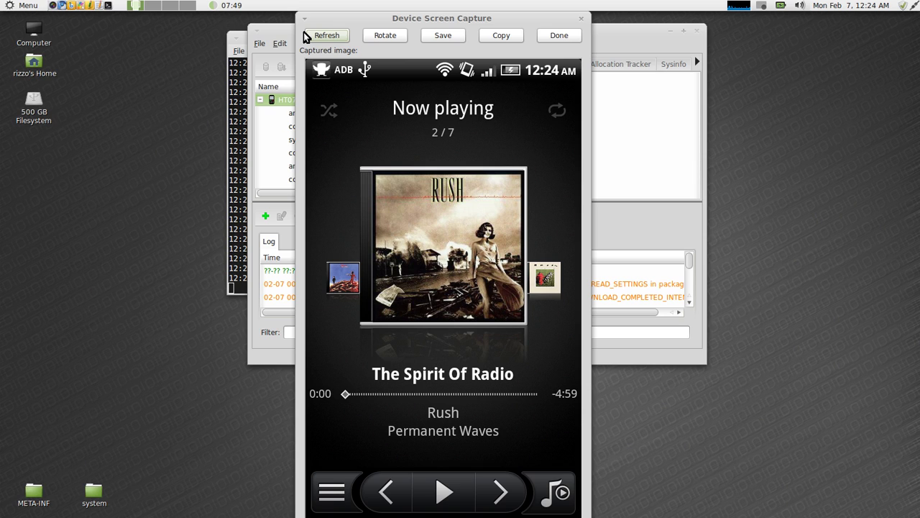
left_click(312, 35)
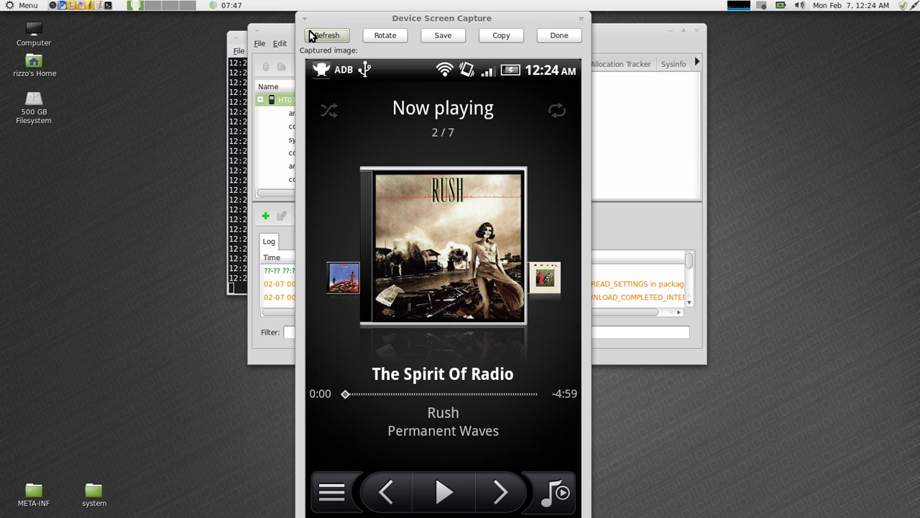
left_click(335, 34)
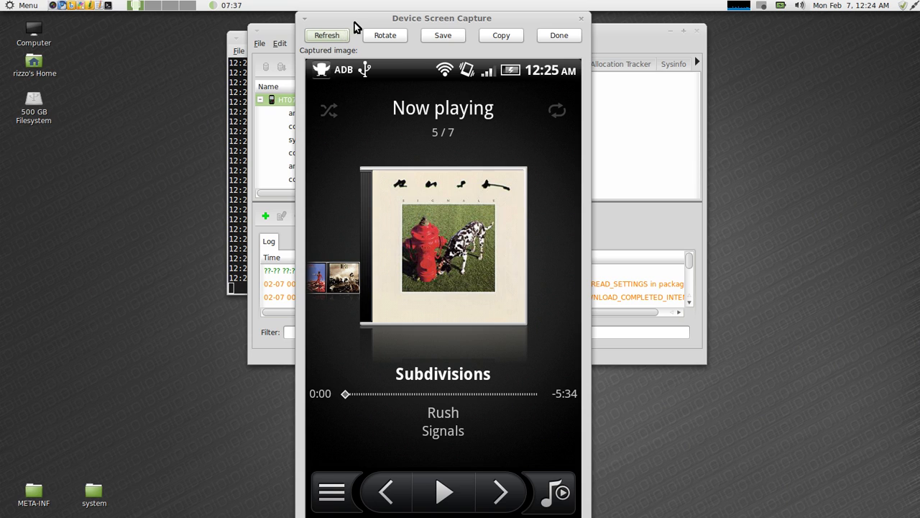
left_click(329, 36)
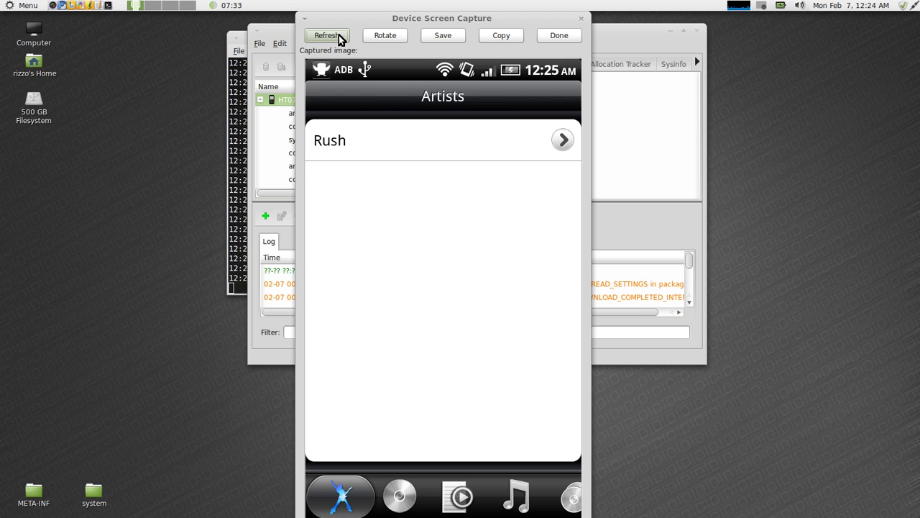
left_click(340, 37)
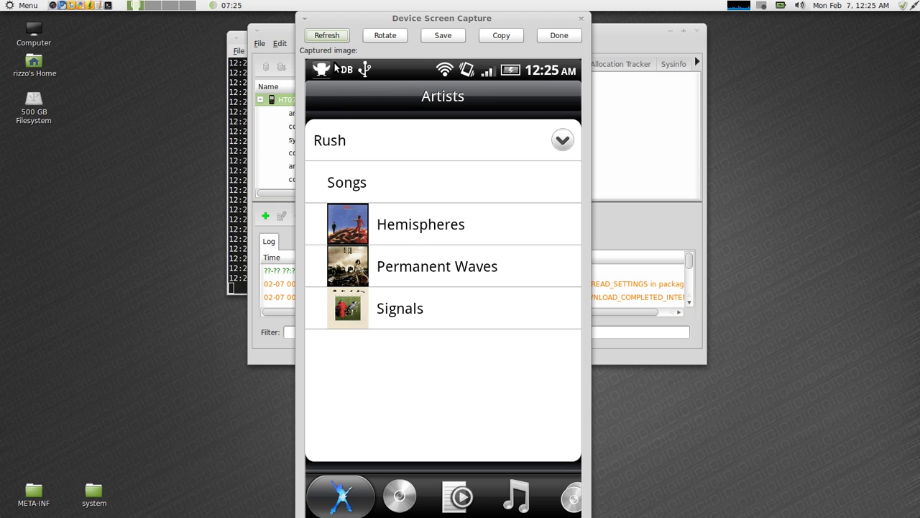
left_click(331, 35)
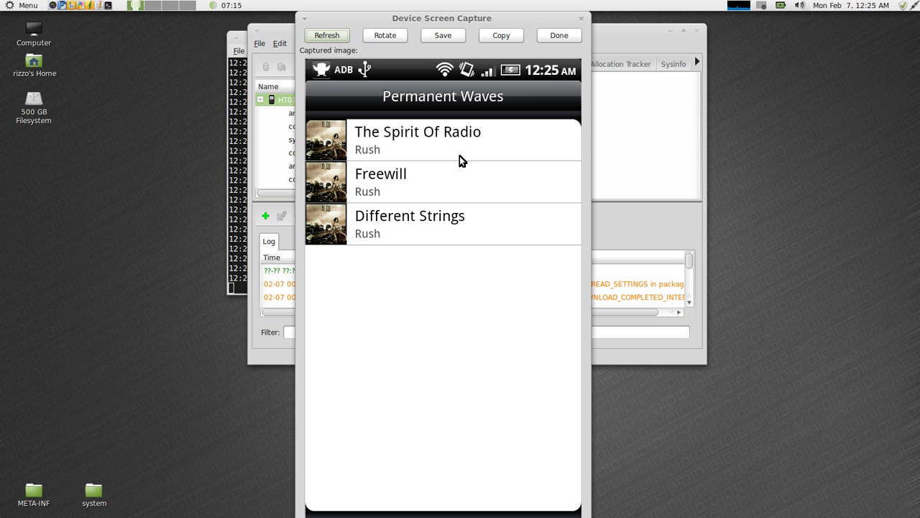
left_click(565, 34)
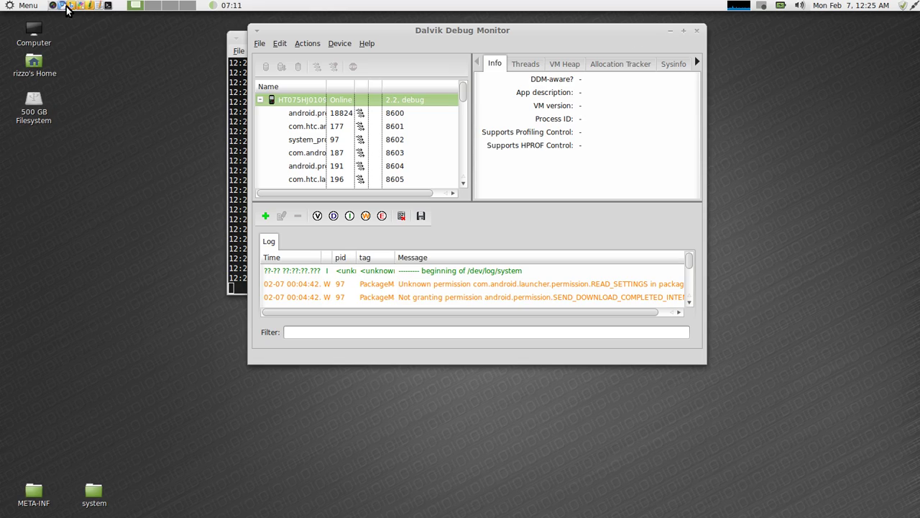
- Switch back to Banshee and inspect its playback controls in the desktop's sound menu
key("alt+Tab")
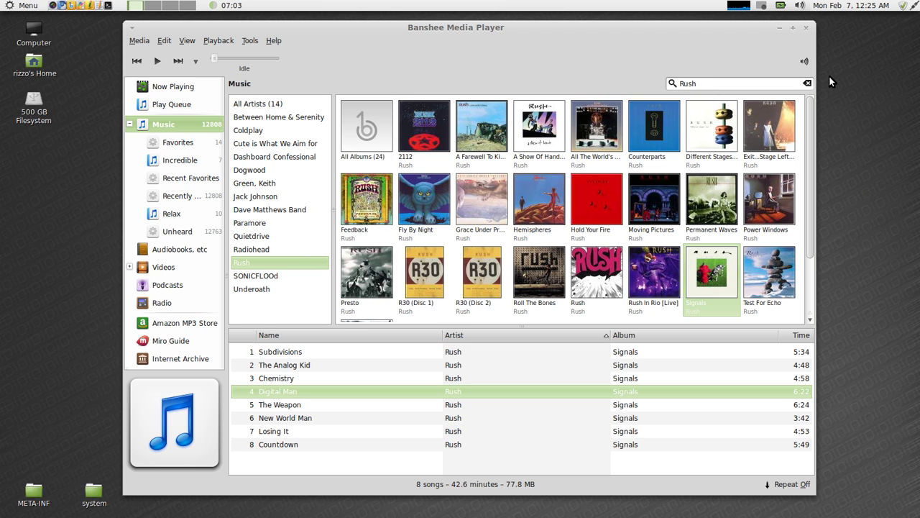
left_click(800, 5)
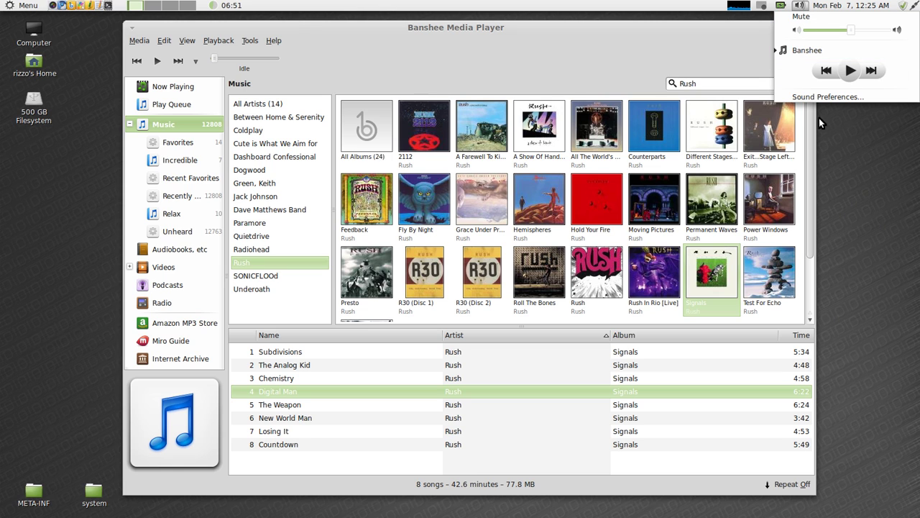
left_click(704, 45)
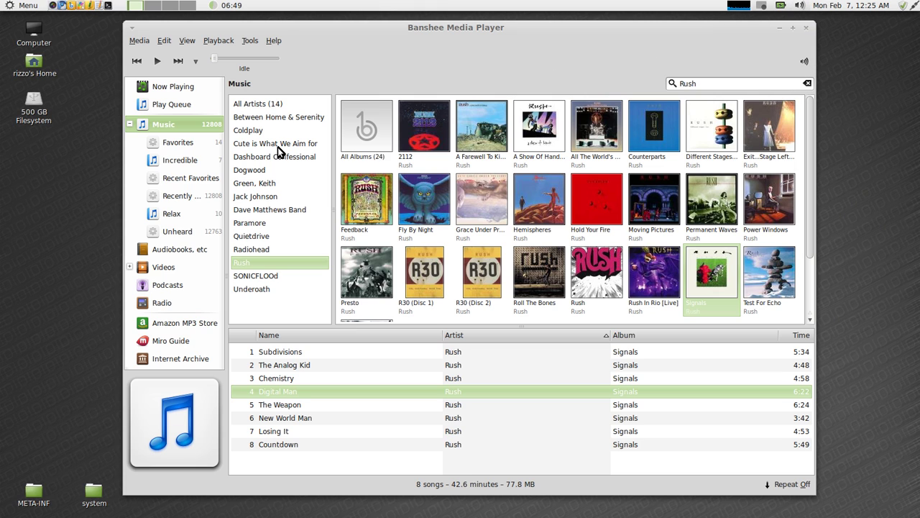
- Look through the Amazon MP3 Store, Radio, Podcasts and Internet Archive sources
left_click(186, 323)
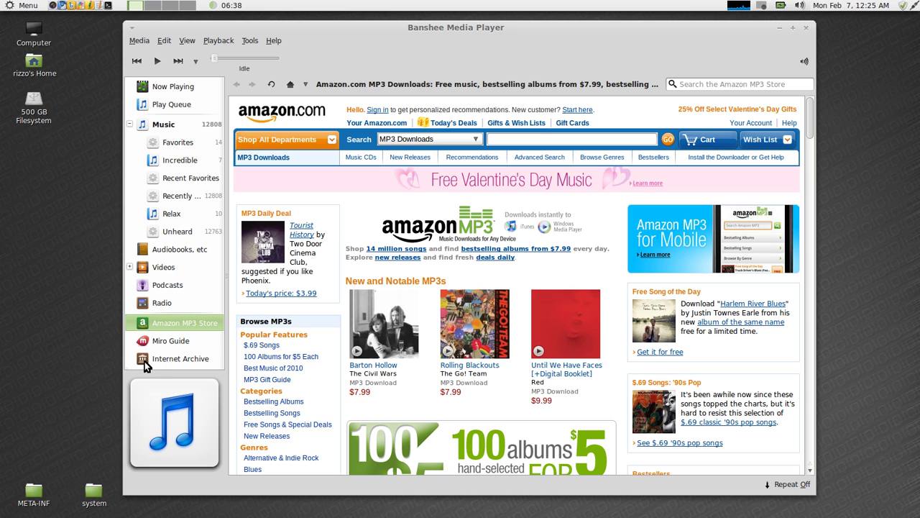
left_click(167, 303)
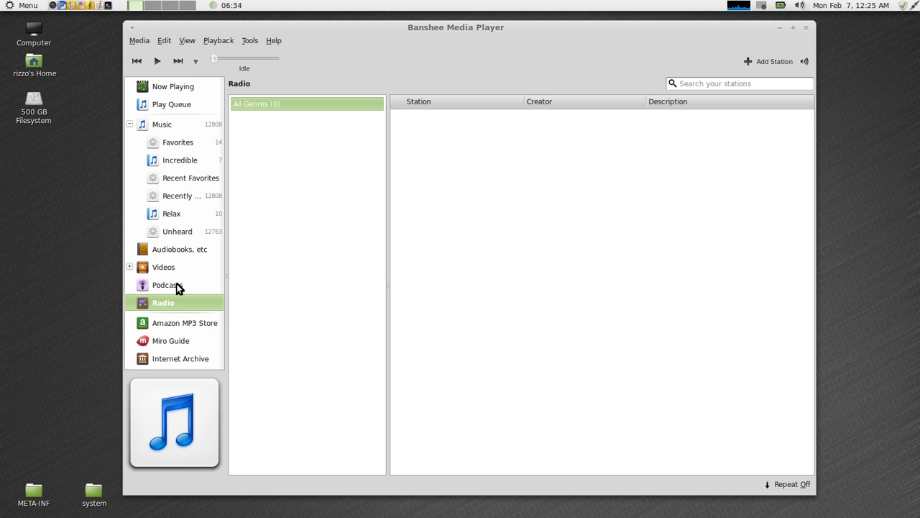
left_click(180, 288)
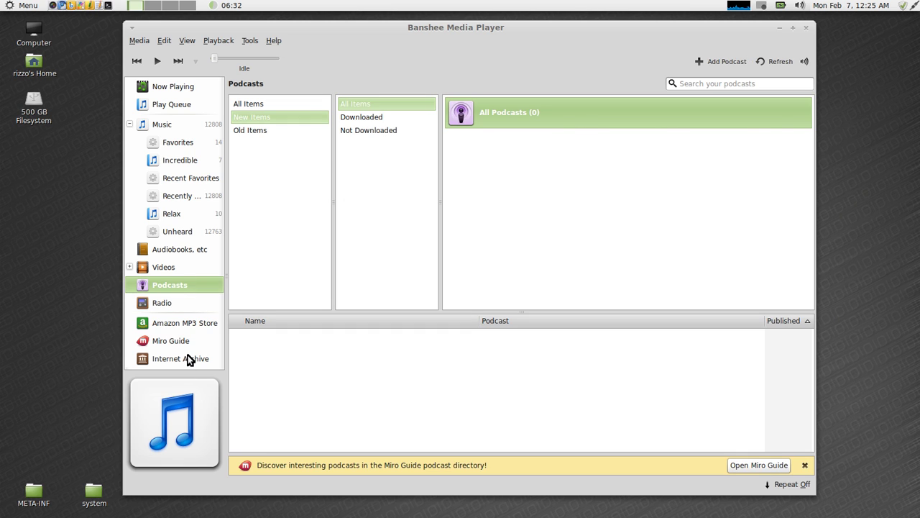
left_click(215, 360)
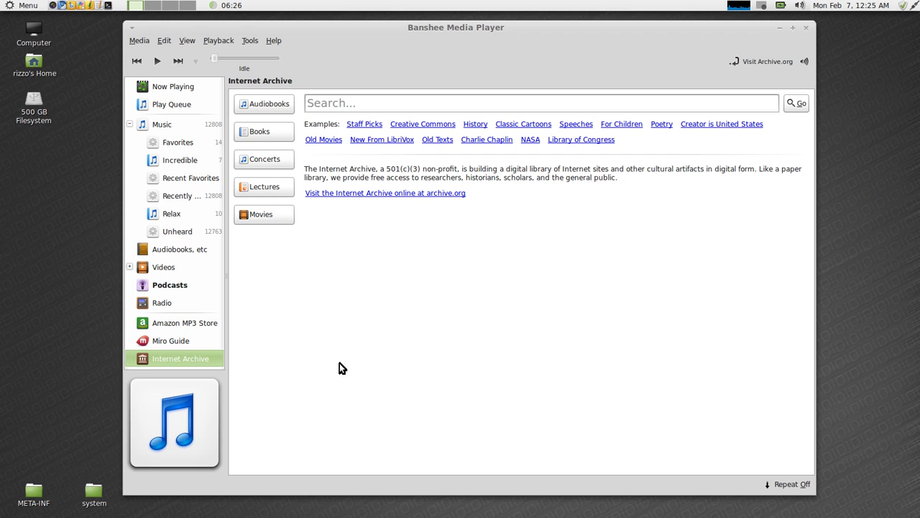
- Collapse the playlists under Music, view the Now Playing screen and return to the Music library
left_click(130, 125)
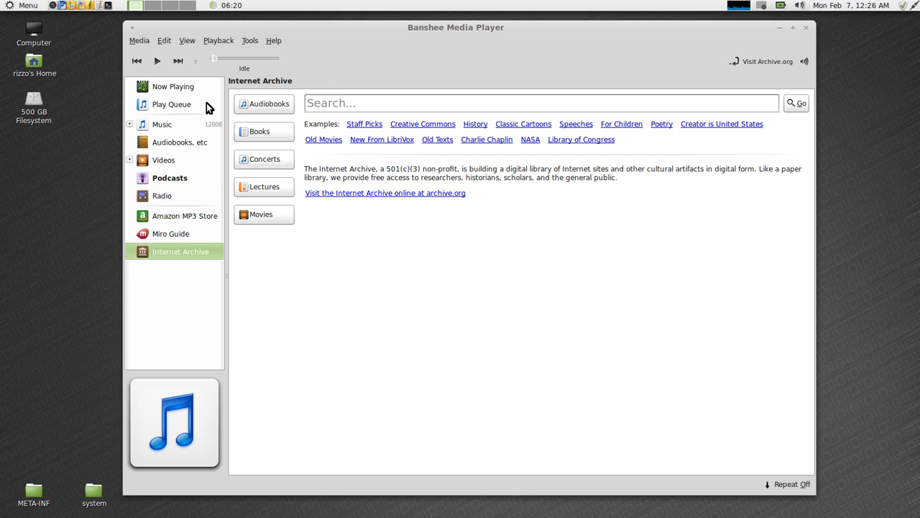
left_click(174, 86)
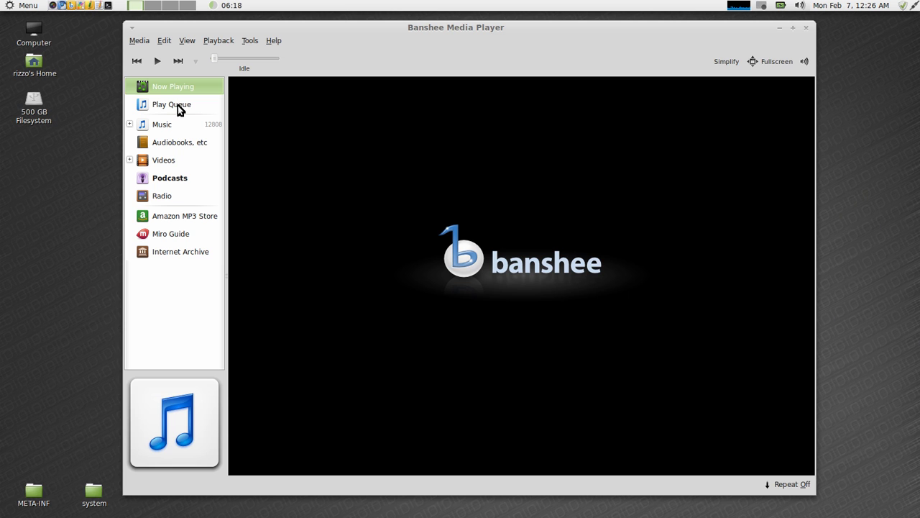
mouse_move(624, 31)
left_mouse_down()
mouse_move(608, 38)
mouse_move(627, 97)
mouse_move(623, 29)
left_mouse_up()
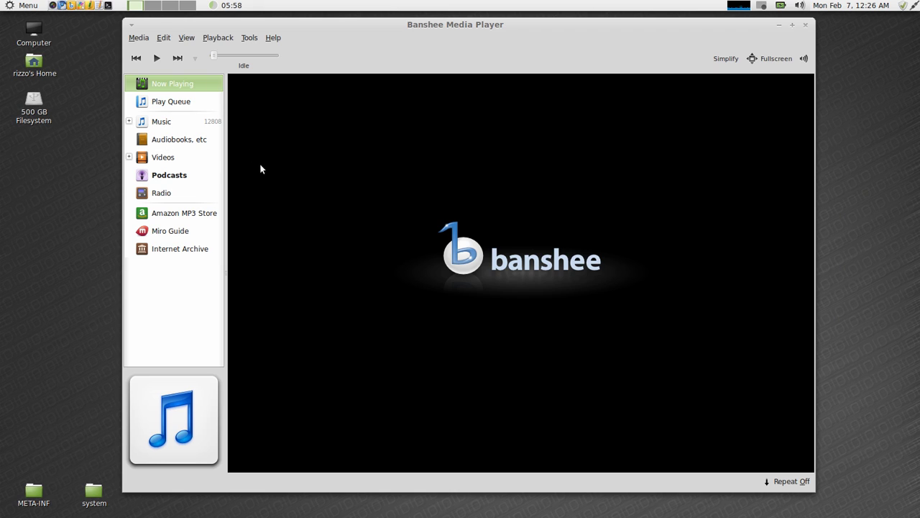
left_click(169, 123)
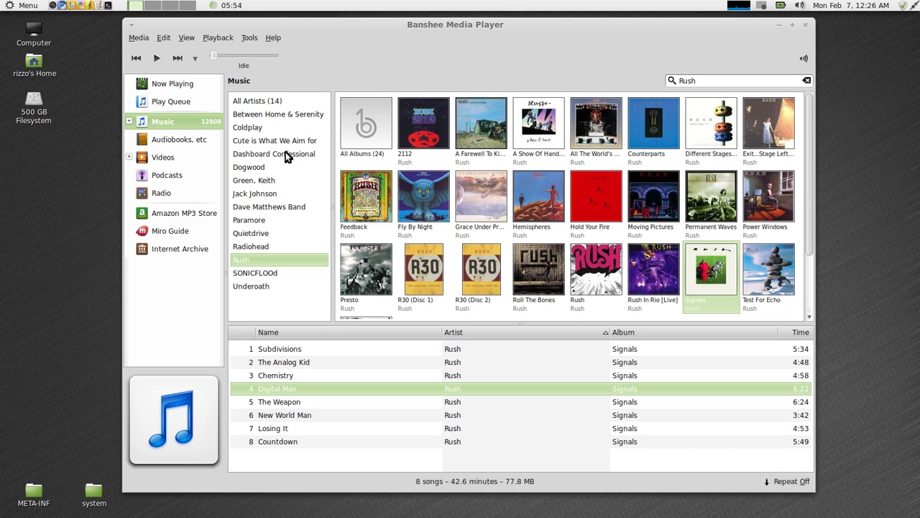